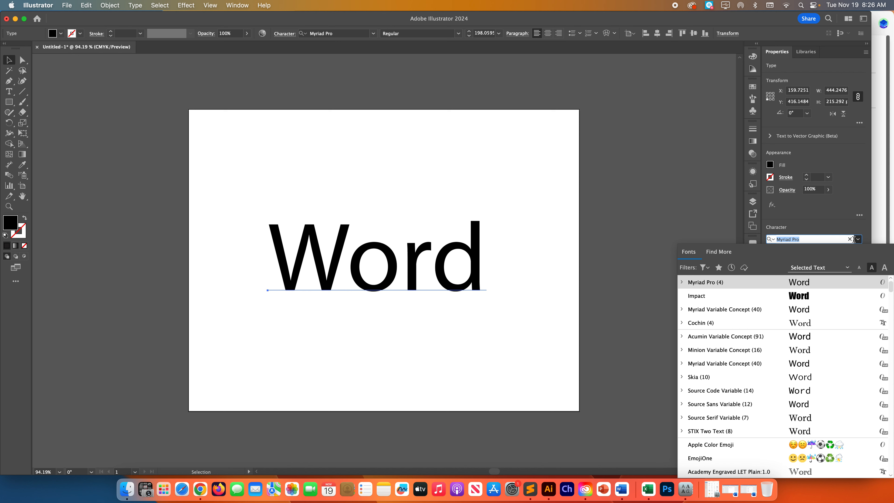
# Set the font of the text "Word" to Myriad Variable Concept with the Black style.
pyautogui.press('Down')
pyautogui.press('Down')
pyautogui.press('Down')
pyautogui.press('Down')
pyautogui.press('Down')
pyautogui.press('Up')
pyautogui.press('Down')
pyautogui.press('Up')
pyautogui.press('Down')
pyautogui.press('Down')
pyautogui.press('Up')
pyautogui.press('Up')
pyautogui.press('Down')
pyautogui.press('Down')
pyautogui.press('Down')
pyautogui.press('Down')
pyautogui.press('Up')
pyautogui.press('Up')
pyautogui.press('Up')
pyautogui.press('Up')
pyautogui.press('Up')
pyautogui.press('Up')
pyautogui.press('Down')
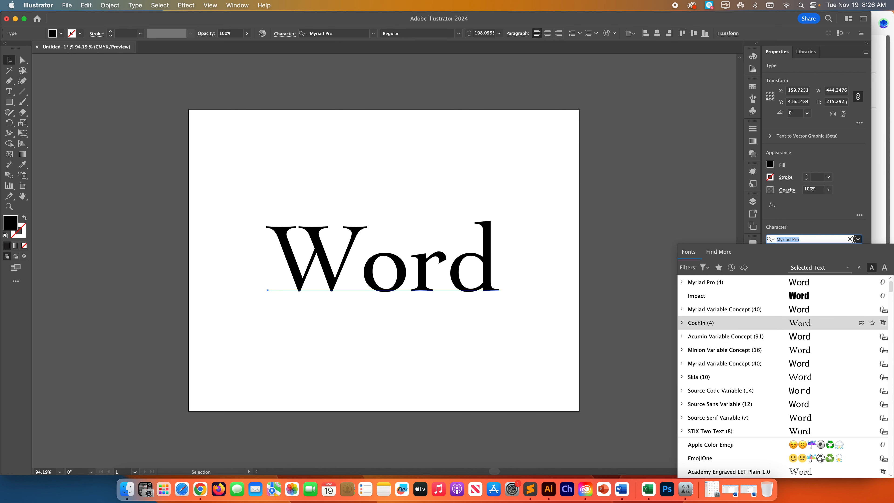
pyautogui.press('Up')
pyautogui.press('Up')
pyautogui.press('Down')
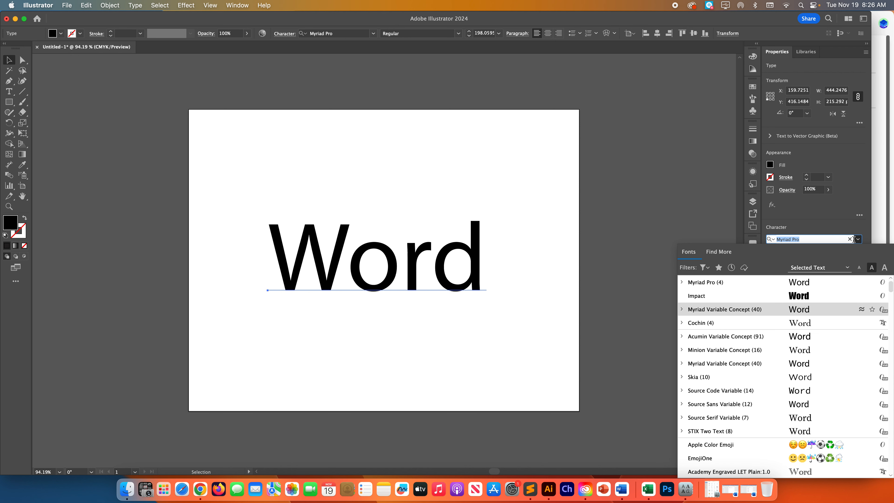
pyautogui.press('Return')
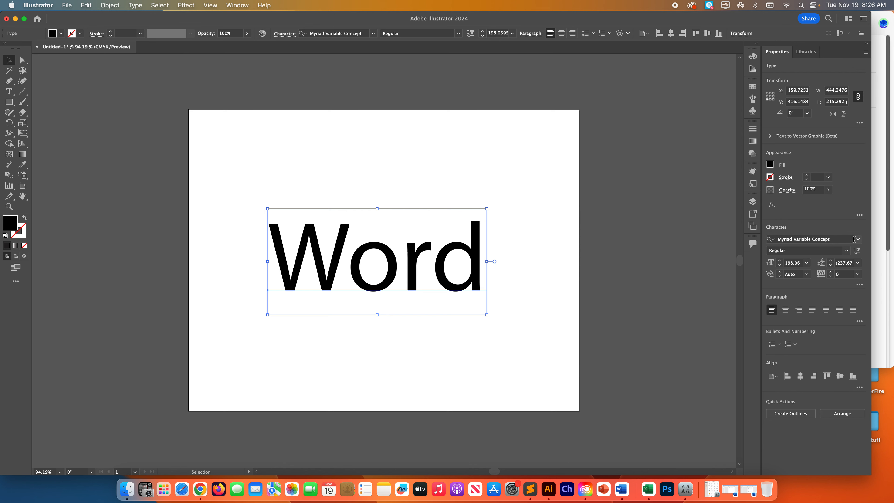
pyautogui.click(846, 251)
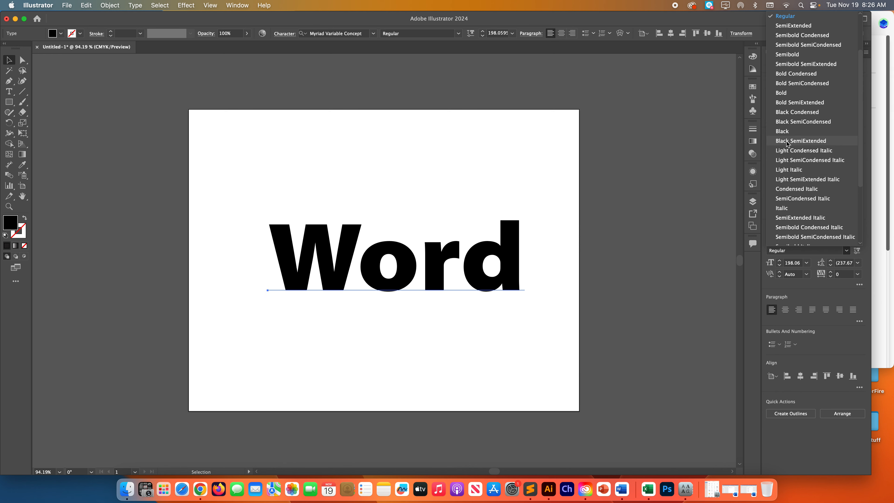
pyautogui.click(783, 131)
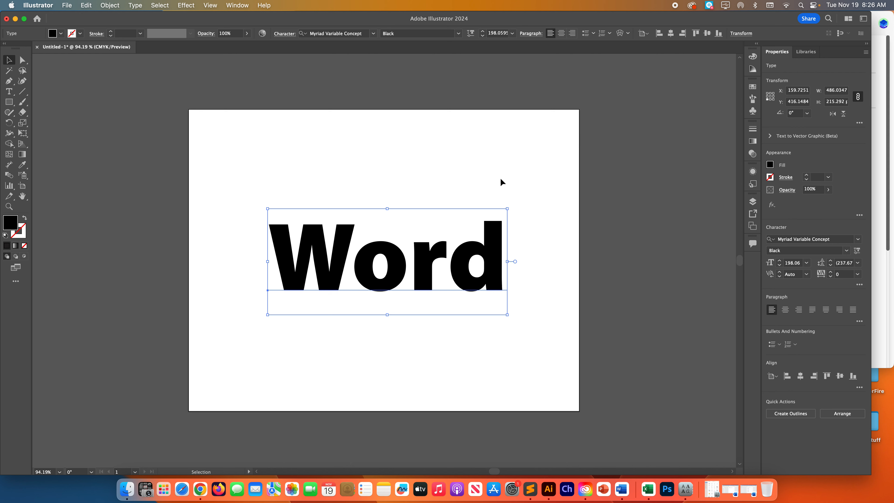
# Give the text "Word" a green stroke with a weight of 9 pt.
pyautogui.click(771, 178)
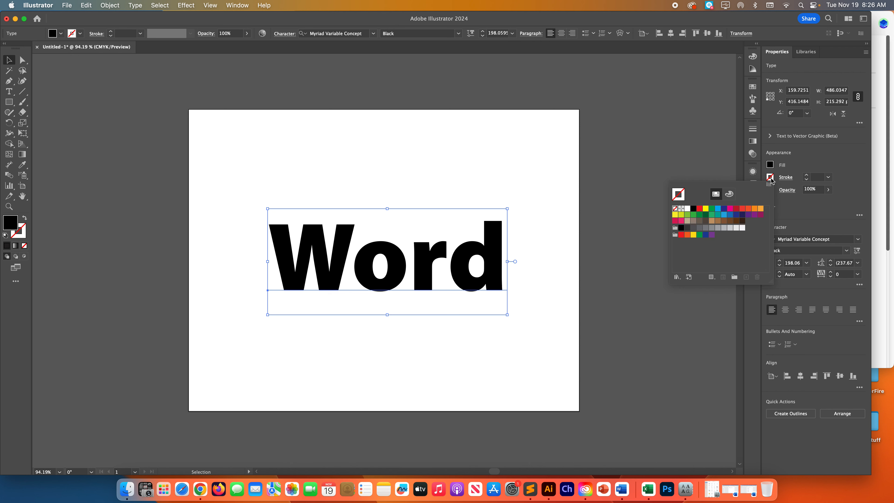
pyautogui.click(712, 210)
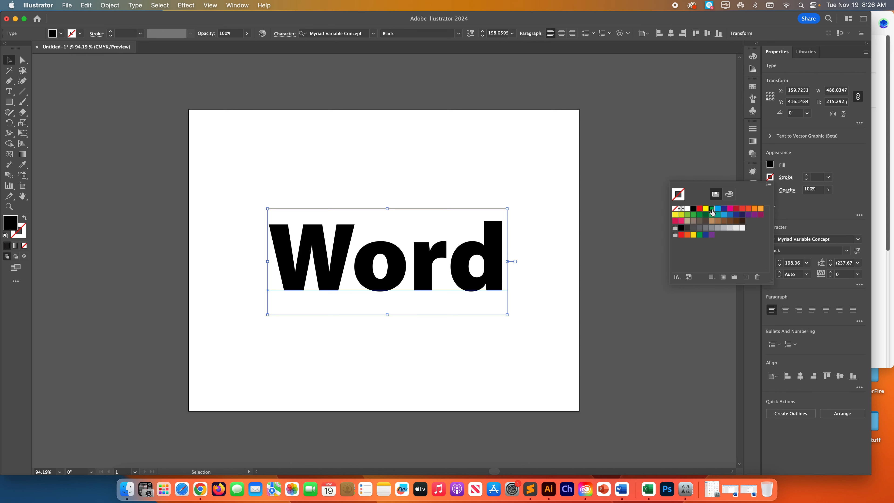
pyautogui.click(808, 176)
pyautogui.click(807, 176)
pyautogui.click(808, 176)
pyautogui.click(807, 176)
pyautogui.click(808, 177)
pyautogui.click(807, 177)
pyautogui.click(808, 176)
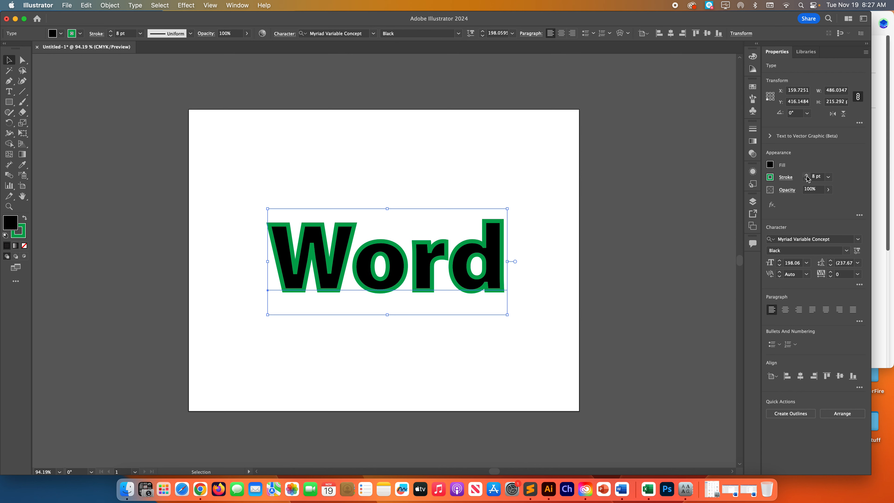
pyautogui.click(807, 177)
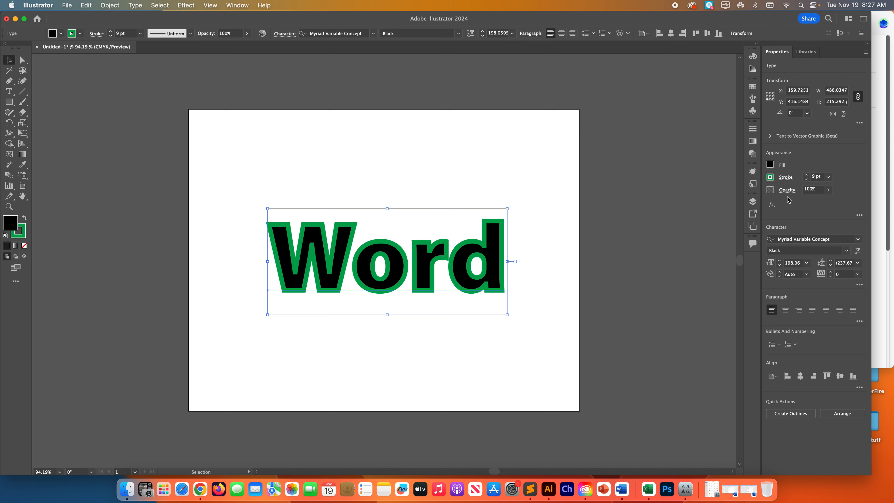
# Try to align the live text's stroke to the outside.
pyautogui.click(786, 177)
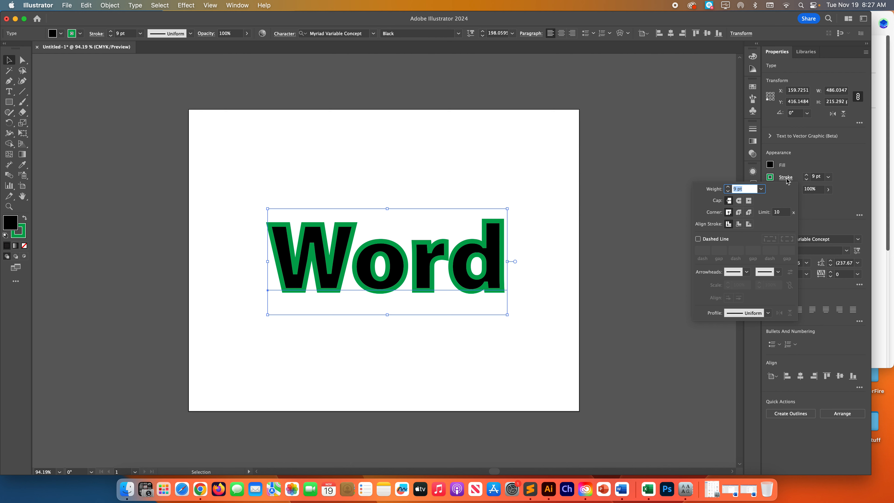
pyautogui.click(749, 225)
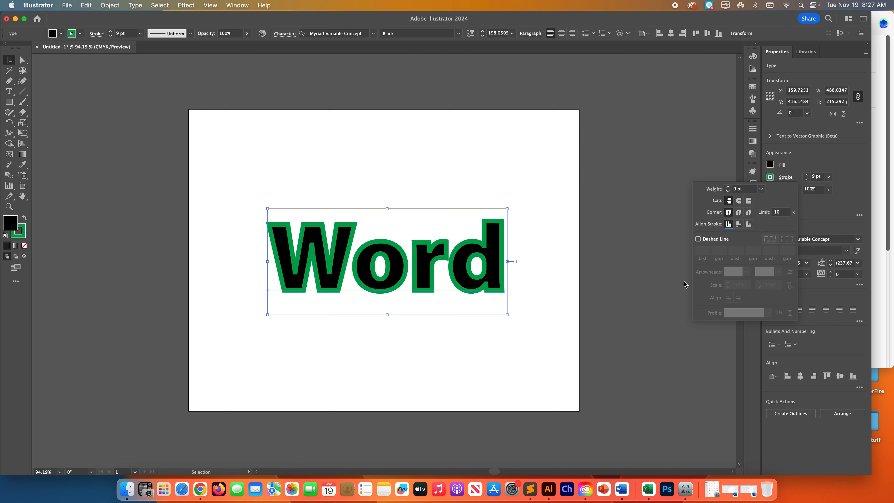
pyautogui.click(786, 178)
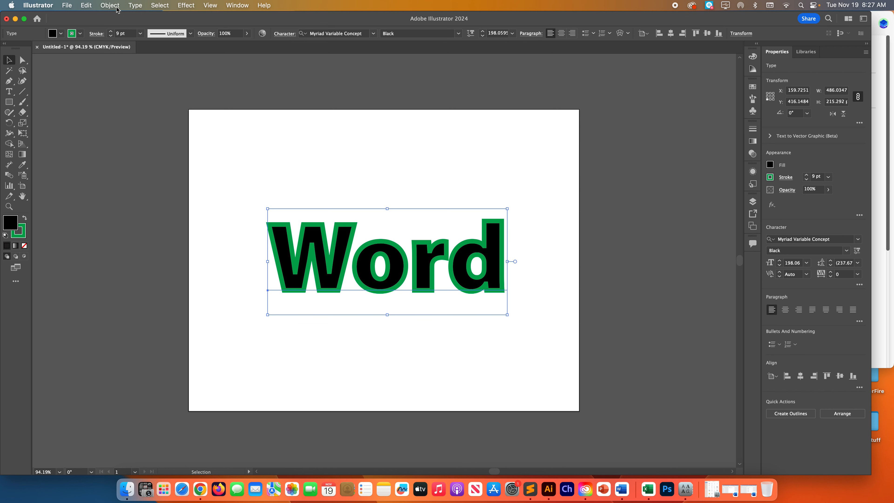
# Convert the text "Word" to outlines and align its stroke to the outside.
pyautogui.click(134, 5)
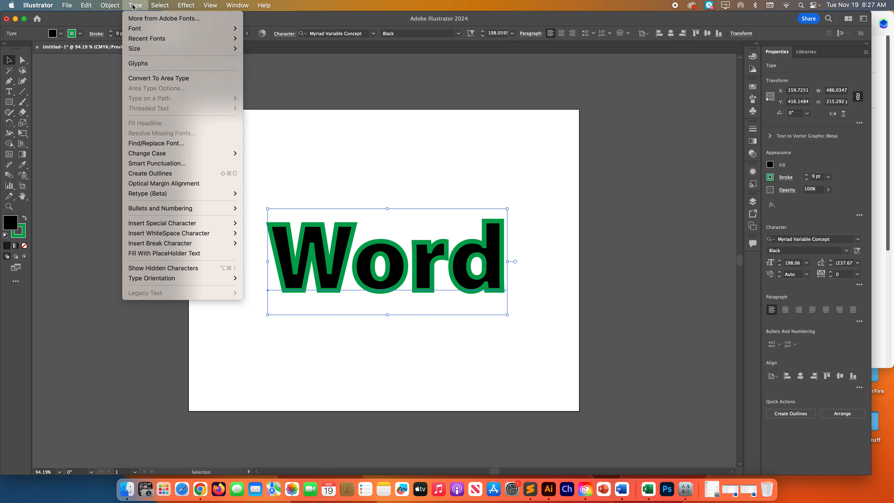
pyautogui.click(146, 175)
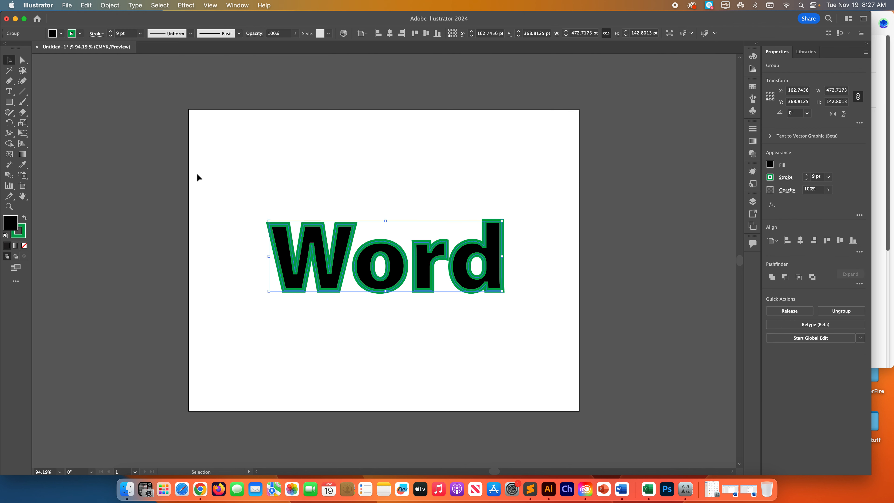
pyautogui.click(785, 179)
pyautogui.click(749, 224)
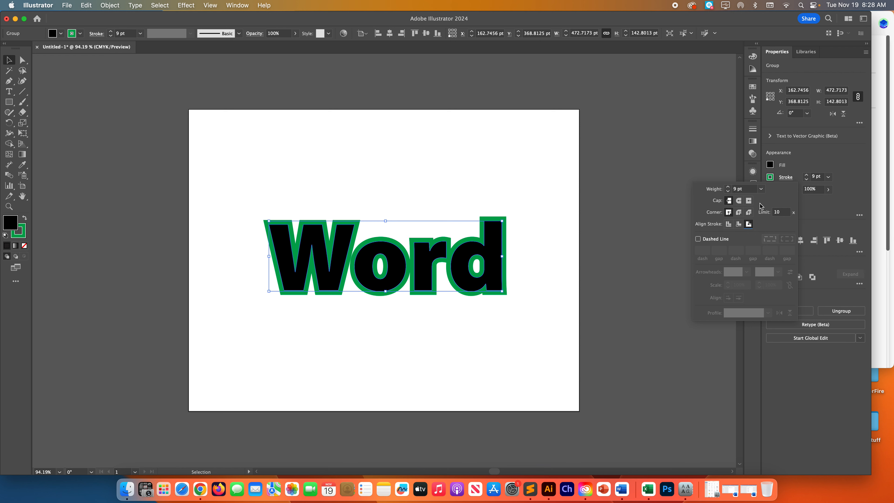
# Increase the outlined word's green stroke weight to 29 pt.
pyautogui.click(807, 175)
pyautogui.click(807, 175)
pyautogui.click(807, 176)
pyautogui.click(806, 176)
pyautogui.click(807, 175)
pyautogui.click(807, 175)
pyautogui.click(807, 175)
pyautogui.click(807, 175)
pyautogui.click(806, 175)
pyautogui.click(806, 175)
pyautogui.click(807, 176)
pyautogui.click(807, 175)
pyautogui.click(807, 176)
pyautogui.click(806, 175)
pyautogui.click(807, 175)
pyautogui.click(807, 175)
pyautogui.click(806, 175)
pyautogui.click(807, 175)
pyautogui.click(807, 175)
pyautogui.click(807, 176)
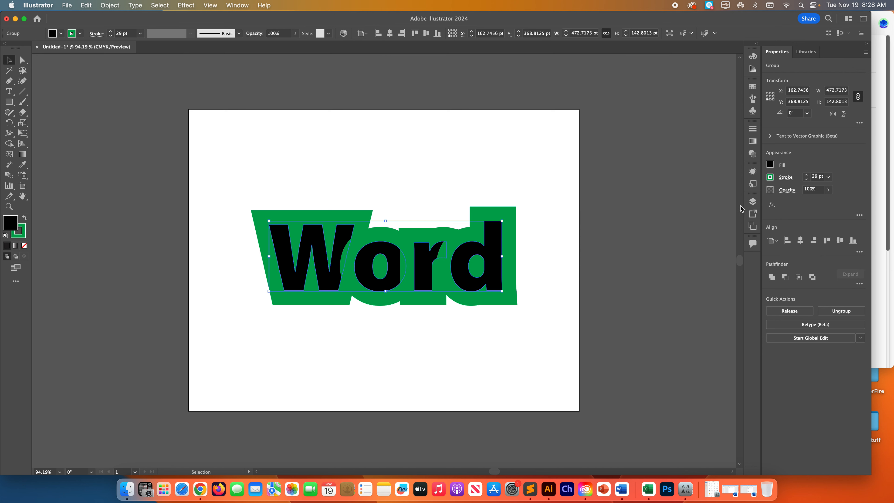
# Expand Layer 1 down to the individual letter paths and ungroup the outlined word.
pyautogui.click(753, 202)
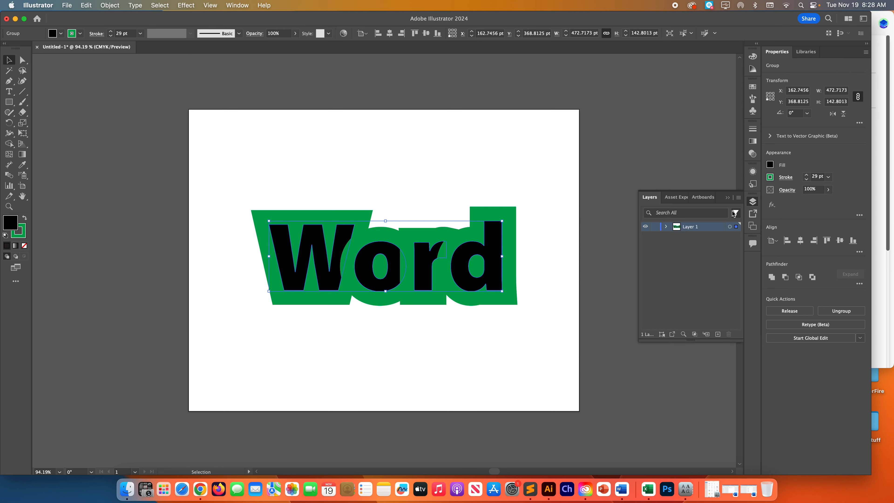
pyautogui.click(666, 227)
pyautogui.click(676, 237)
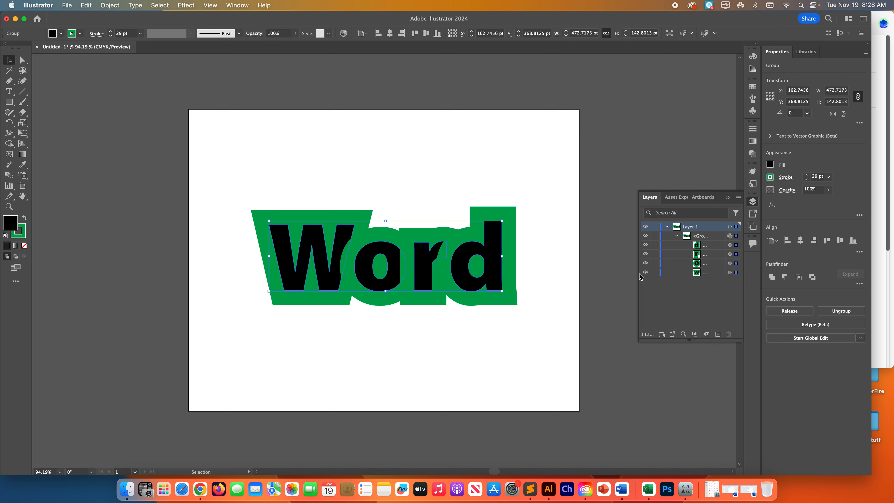
pyautogui.moveTo(638, 274); pyautogui.dragTo(606, 275)
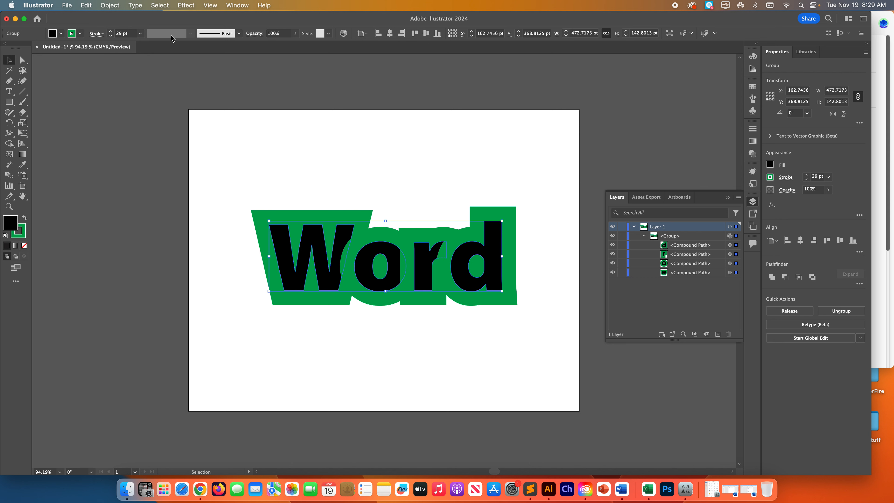
pyautogui.click(110, 6)
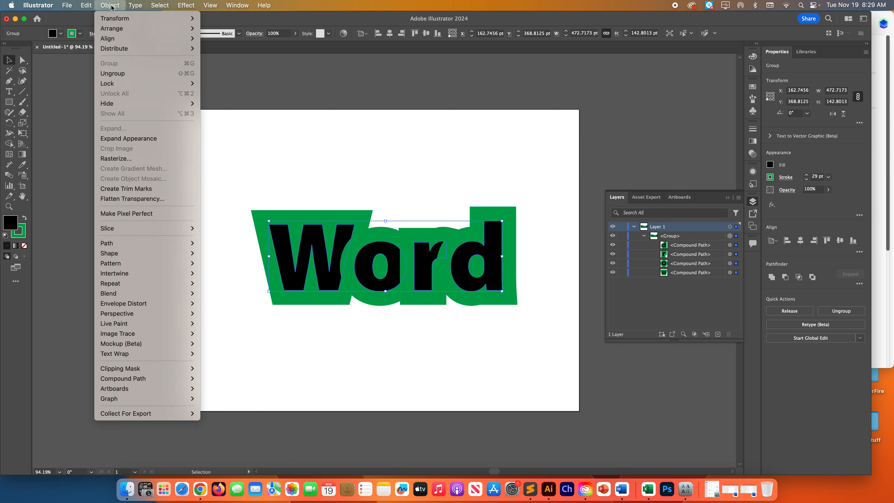
pyautogui.click(111, 74)
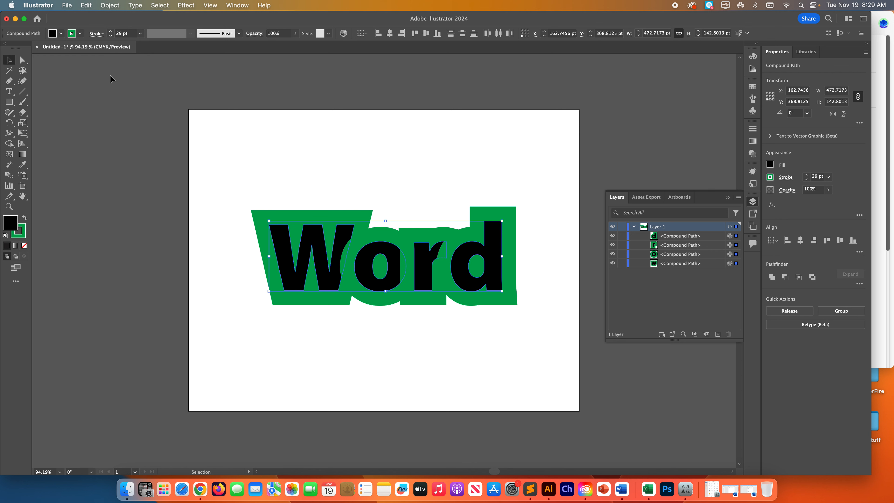
# Release the compound paths of the ungrouped letters into separate paths.
pyautogui.click(111, 8)
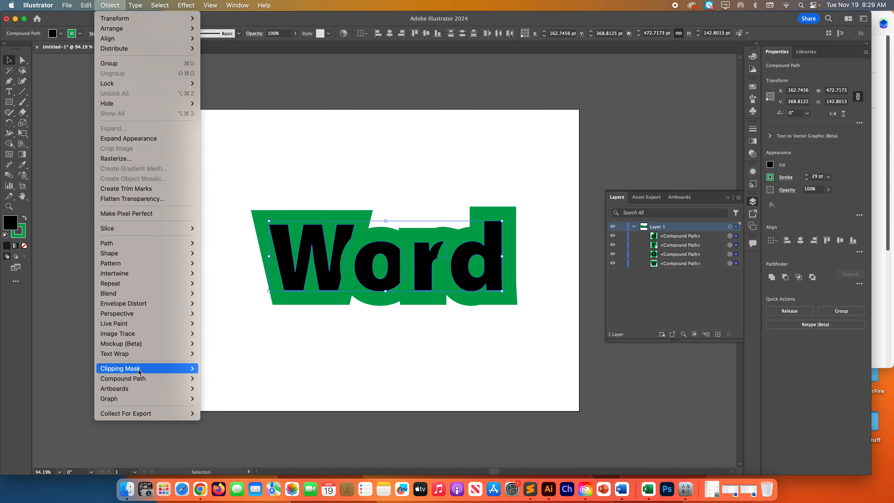
pyautogui.moveTo(136, 388)
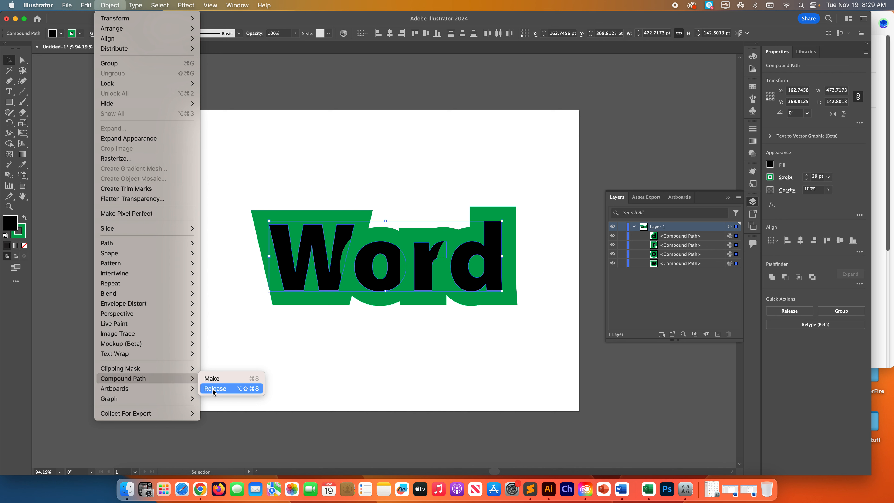
pyautogui.click(213, 388)
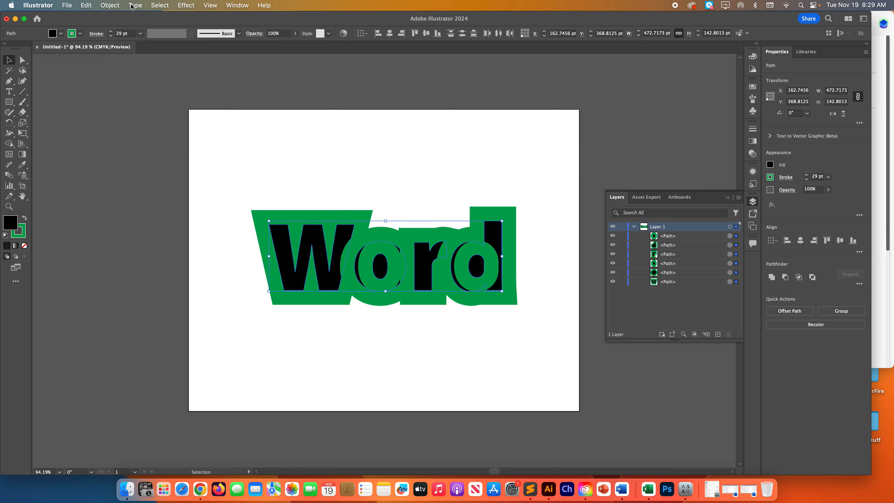
# Combine all the selected letter paths into one compound path.
pyautogui.click(118, 7)
pyautogui.moveTo(129, 380)
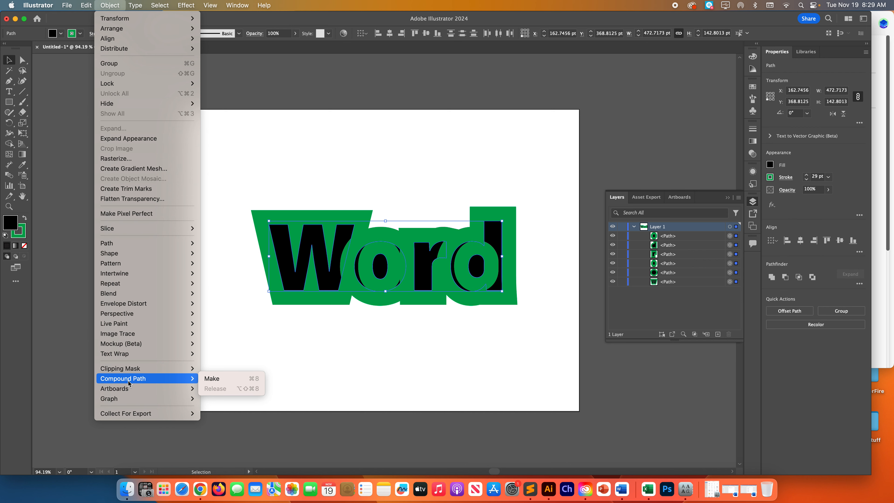
pyautogui.press('Escape')
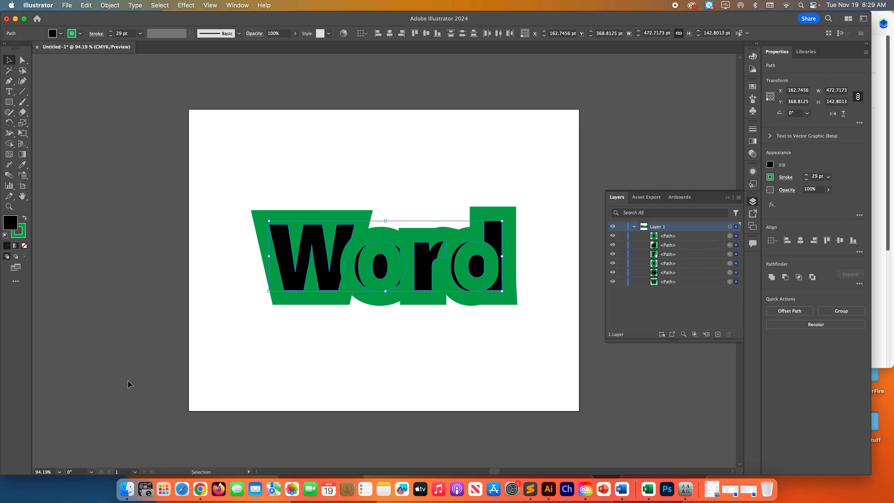
pyautogui.click(113, 5)
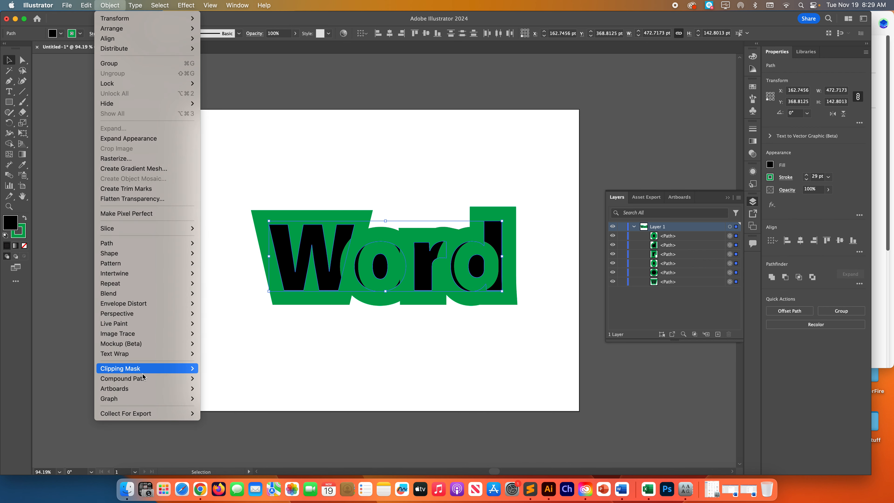
pyautogui.click(211, 380)
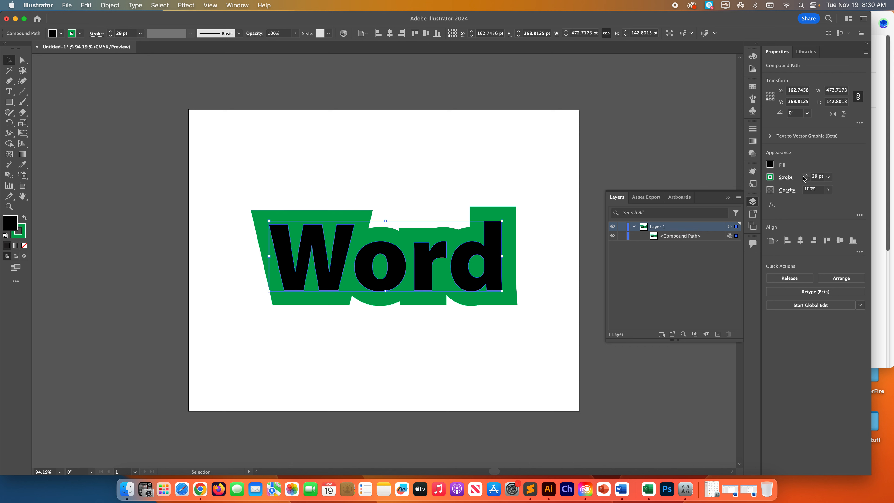
# Change the corners of the word's green stroke to round joins.
pyautogui.click(786, 177)
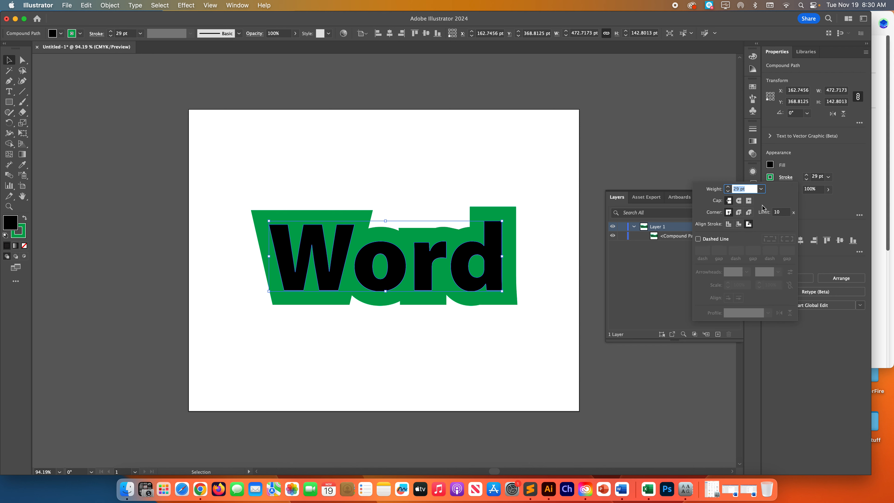
pyautogui.click(740, 213)
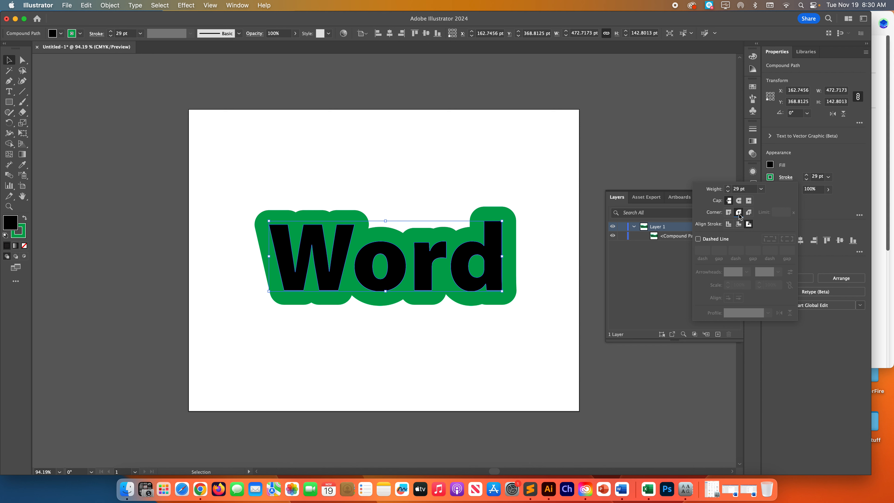
pyautogui.click(834, 163)
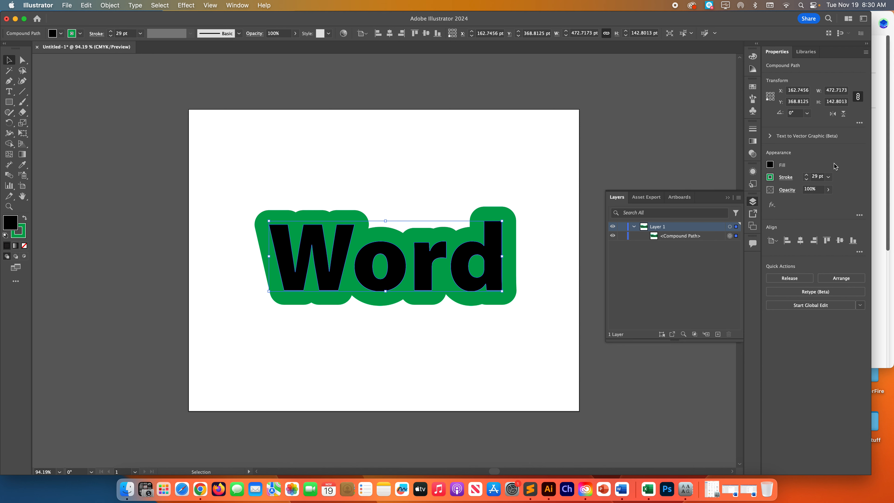
# Duplicate the green outside stroke in the compound path's appearance.
pyautogui.click(753, 172)
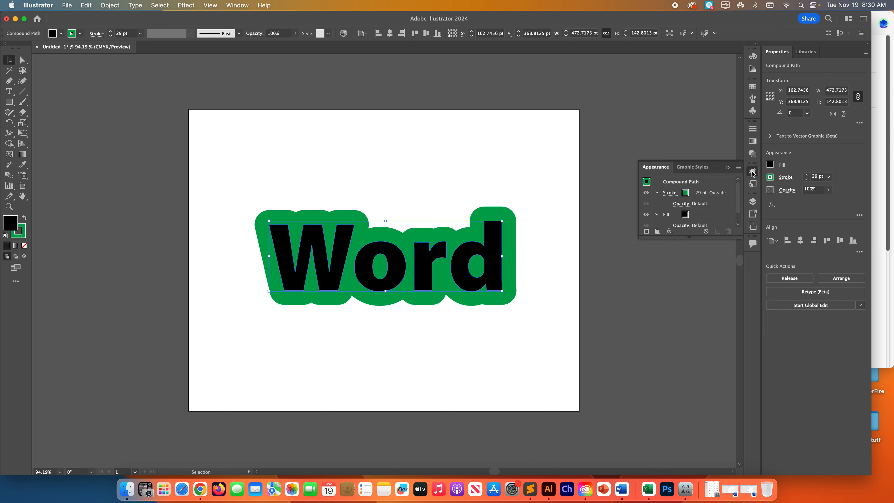
pyautogui.click(718, 194)
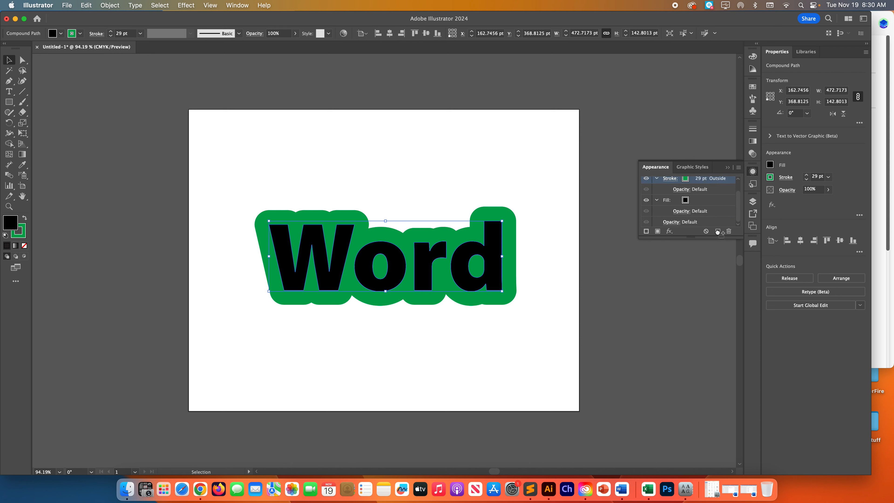
pyautogui.click(718, 231)
# Change the upper of the two strokes to red with a weight of 11 pt.
pyautogui.click(687, 184)
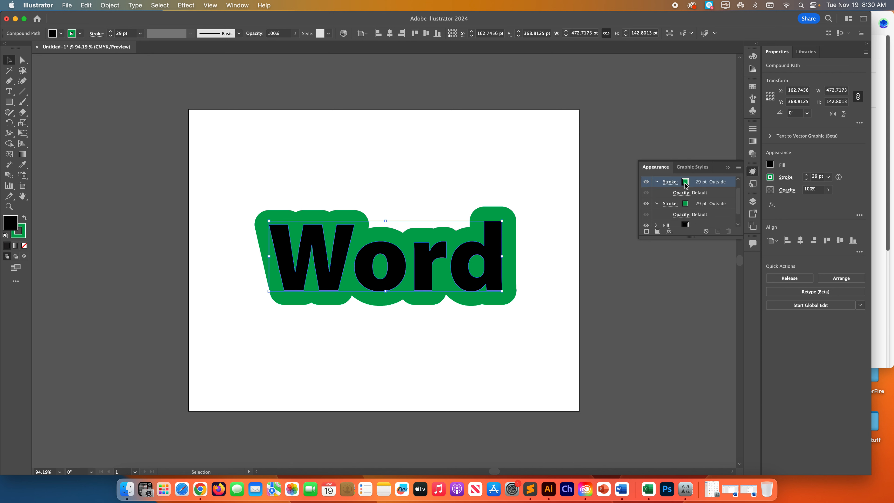
pyautogui.click(693, 182)
pyautogui.click(671, 197)
pyautogui.click(702, 185)
pyautogui.click(702, 185)
pyautogui.click(702, 186)
pyautogui.click(702, 185)
pyautogui.click(701, 186)
pyautogui.click(702, 186)
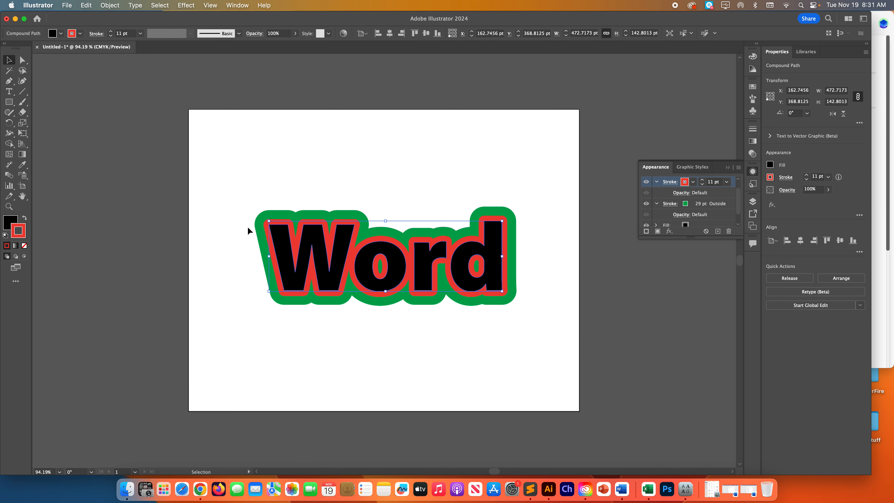
pyautogui.press('super')
pyautogui.press('super+shift+5')
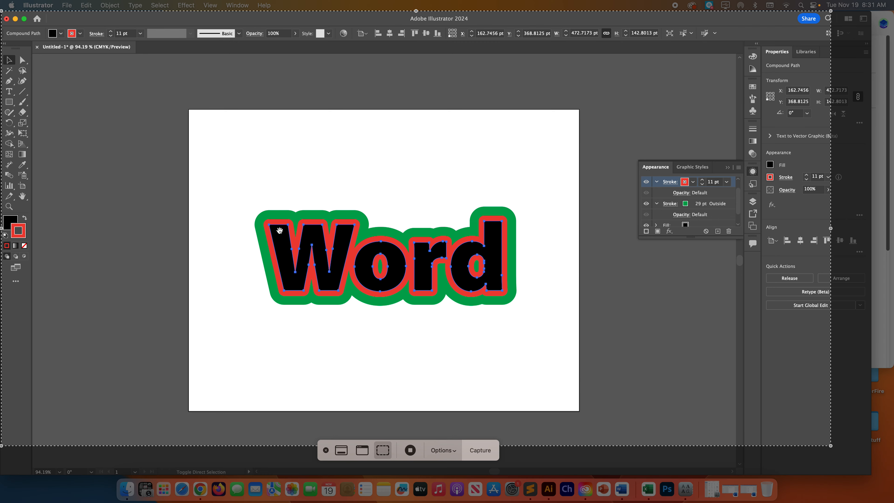